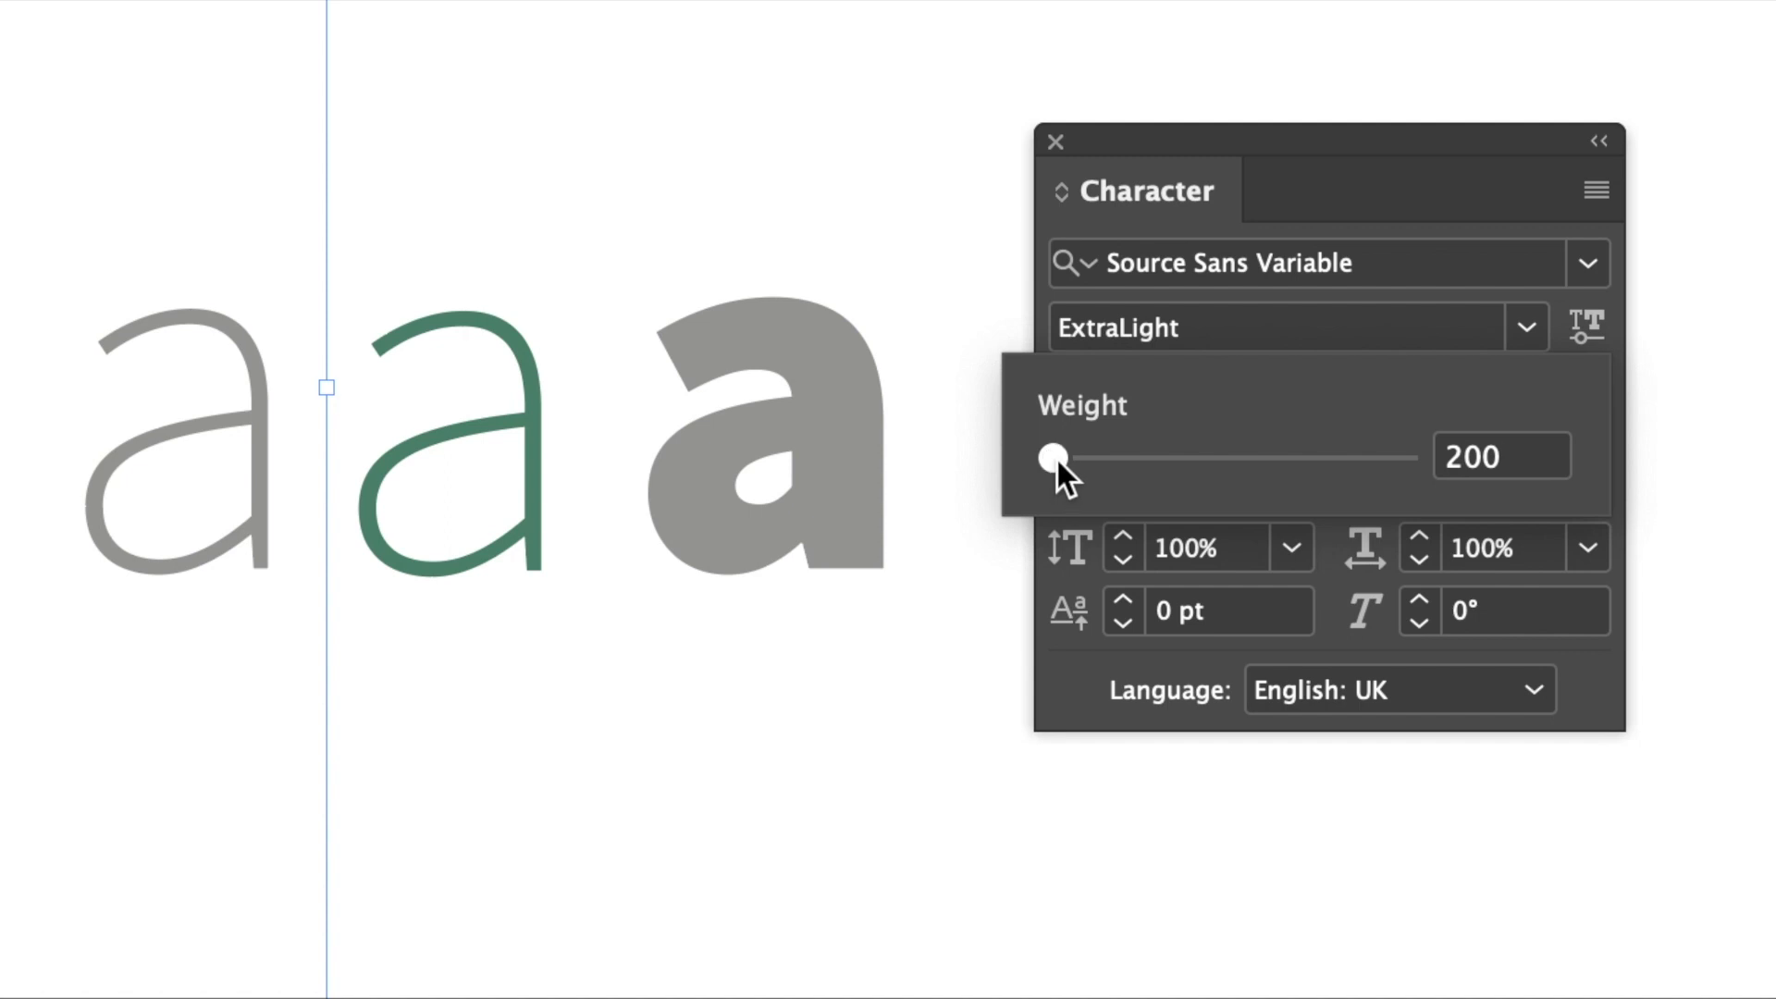
# - Raise the green 'a' weight from 200, pushing it toward Black near 585 and beyond
pyautogui.moveTo(1054, 460); pyautogui.dragTo(1358, 463)
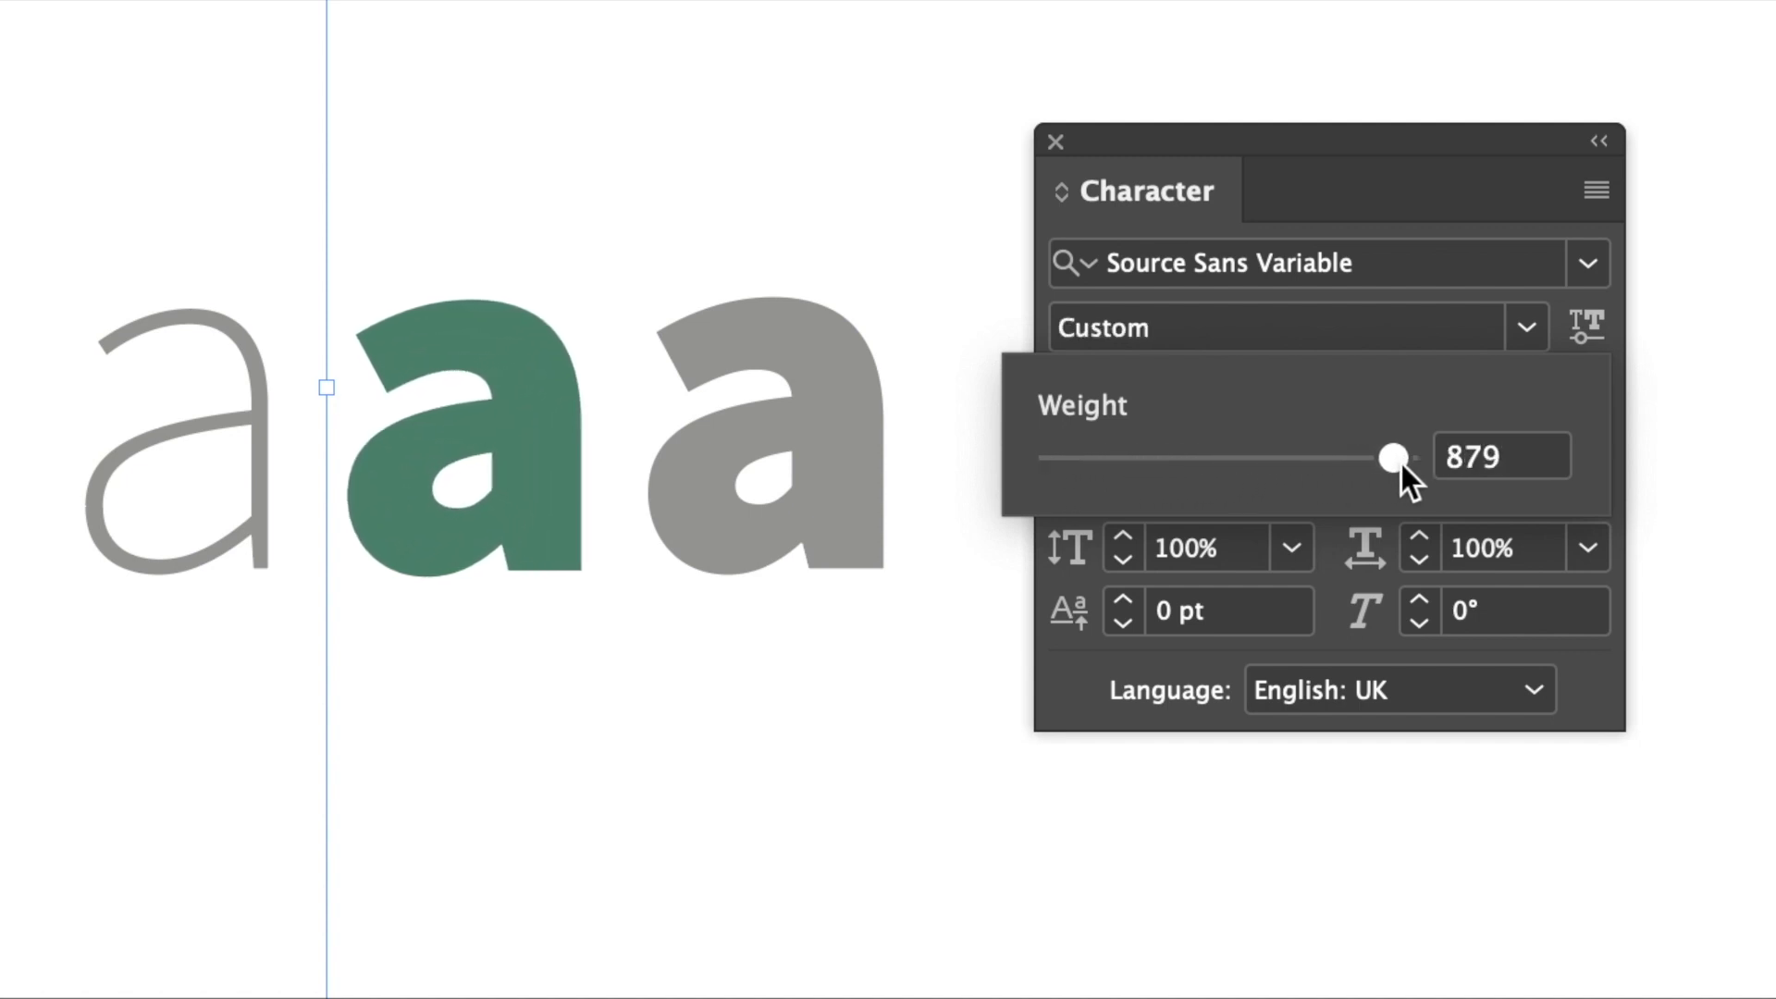
pyautogui.moveTo(1357, 465)
pyautogui.mouseDown()
pyautogui.moveTo(1387, 476)
pyautogui.moveTo(1058, 466)
pyautogui.moveTo(1414, 467)
pyautogui.moveTo(1442, 451)
pyautogui.mouseUp()
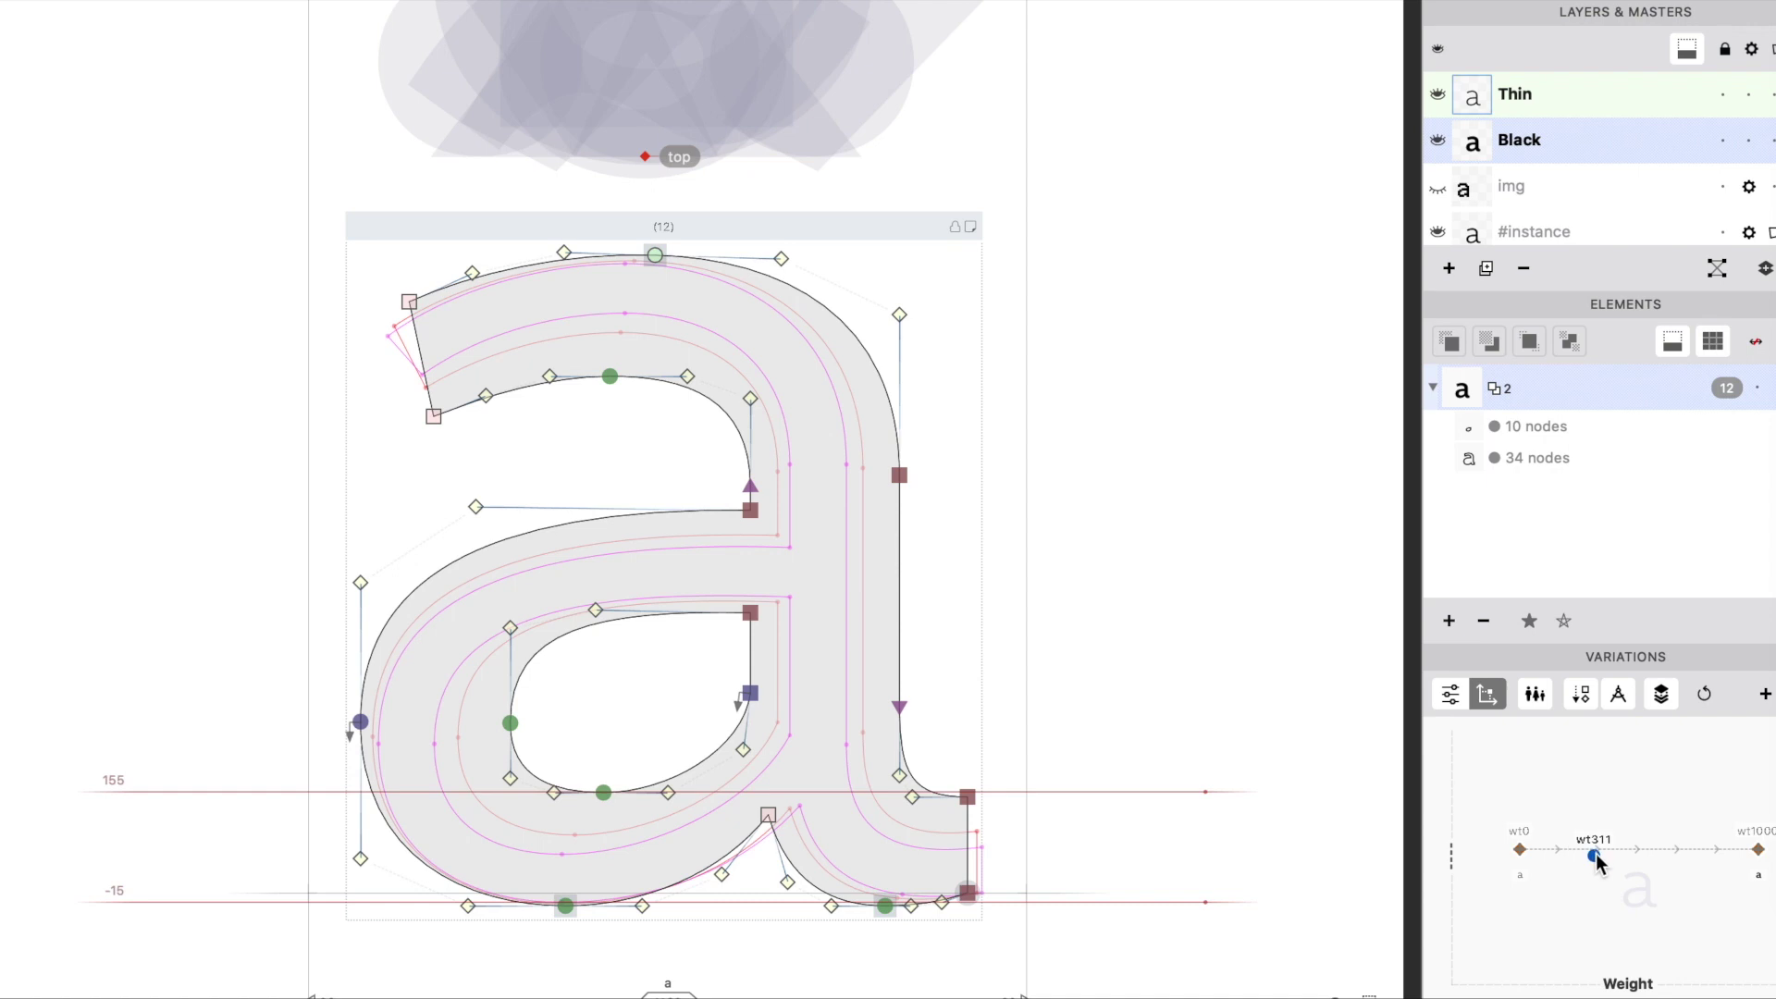
# - Reinterpolate the 'a' outline by moving its weight instance from wt311 to wt587
pyautogui.moveTo(1595, 852)
pyautogui.mouseDown()
pyautogui.moveTo(1557, 847)
pyautogui.moveTo(1747, 859)
pyautogui.moveTo(1576, 853)
pyautogui.moveTo(1728, 856)
pyautogui.mouseUp()
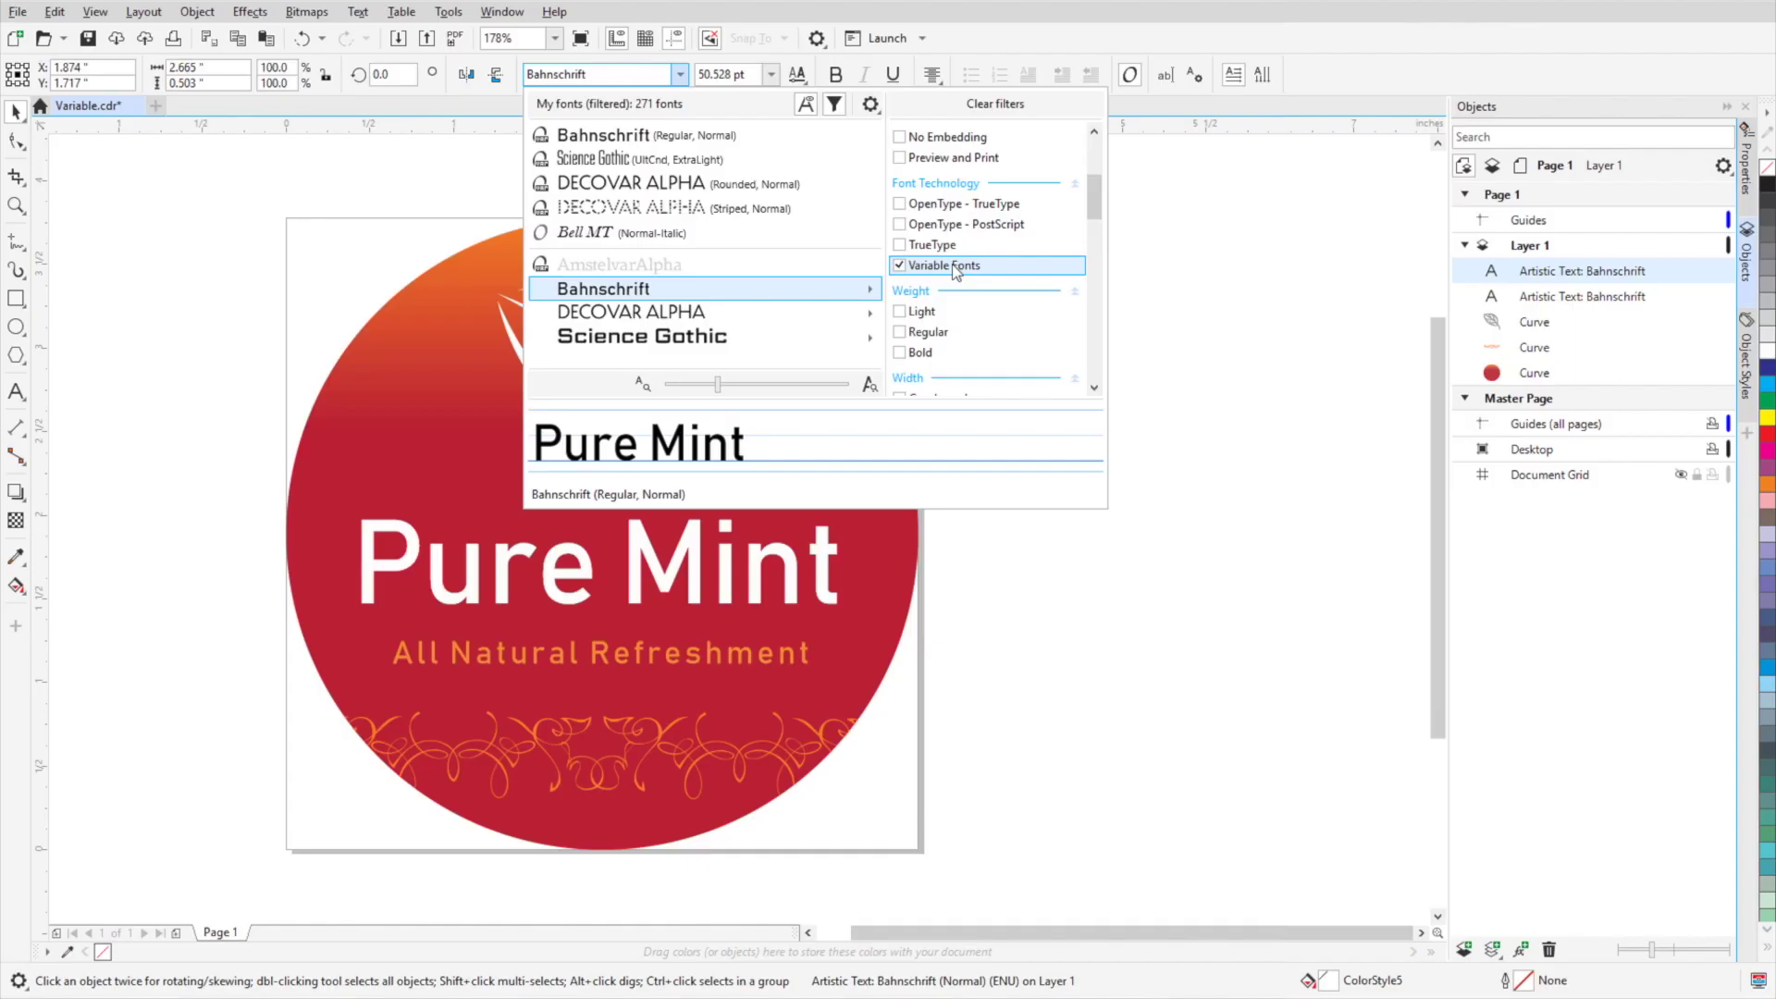
pyautogui.moveTo(694, 313)
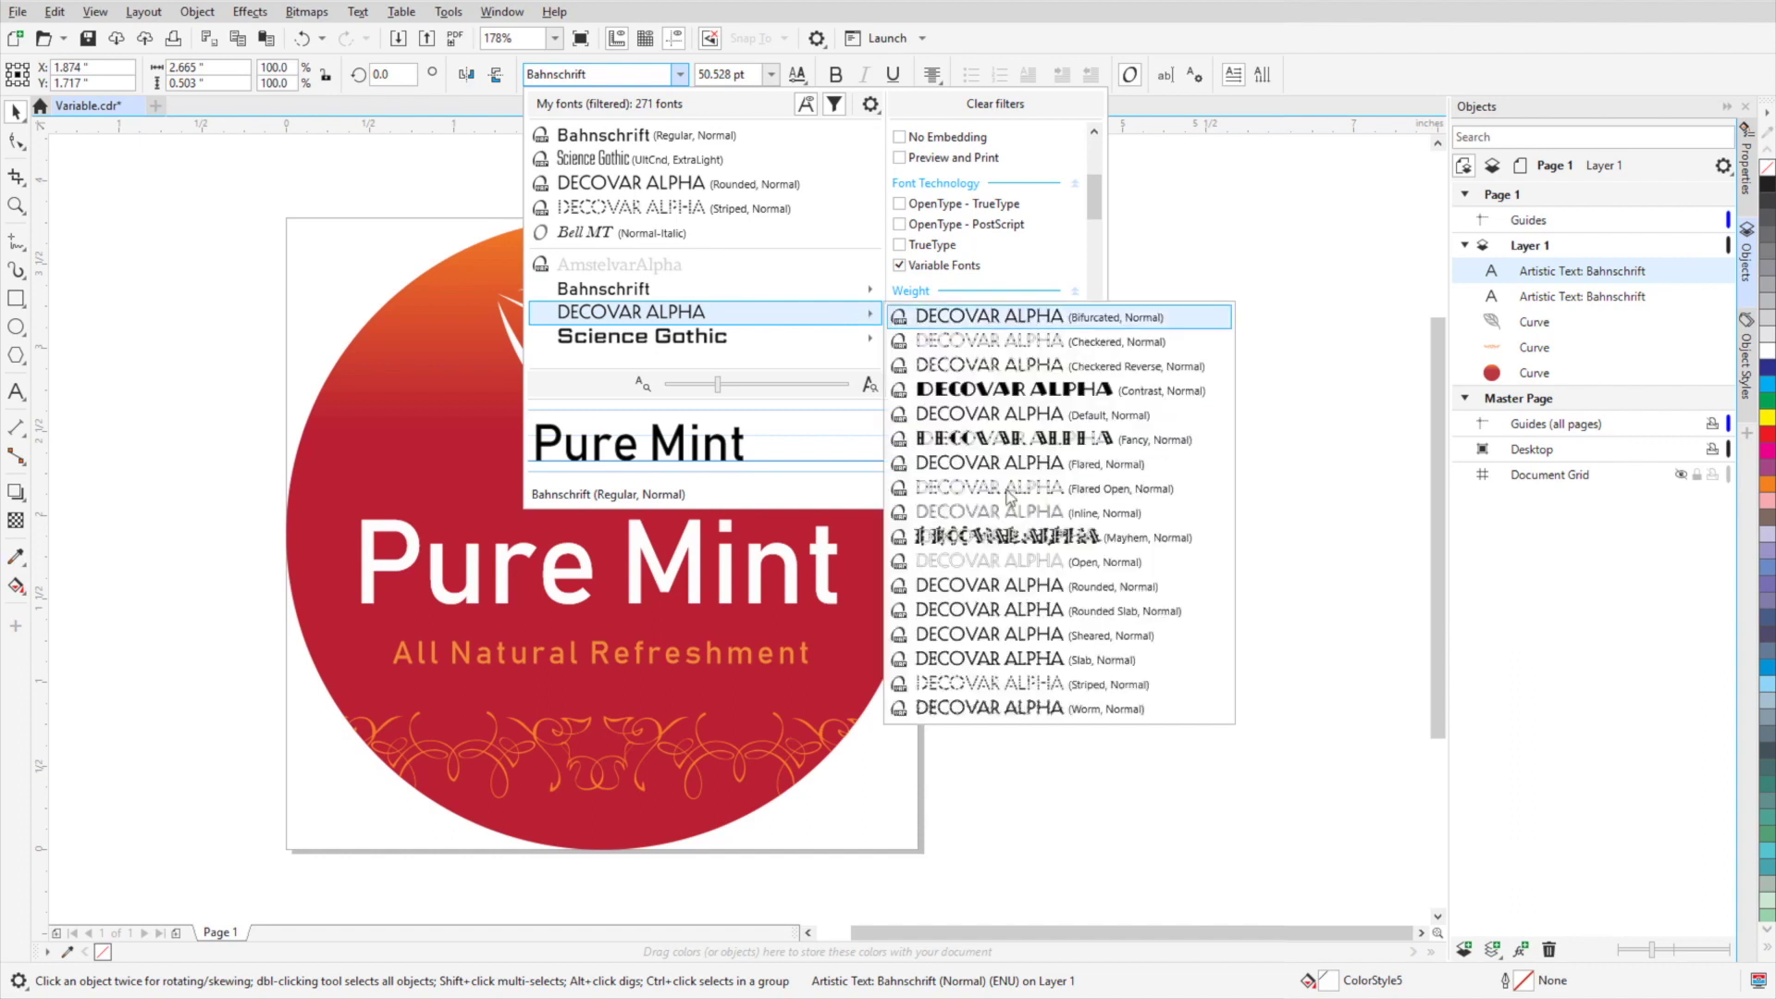
# - Restyle PURE MINT in striped Decovar Alpha, bolder, bifurcated and rounded, then list tagline fonts
pyautogui.click(1160, 687)
pyautogui.click(798, 74)
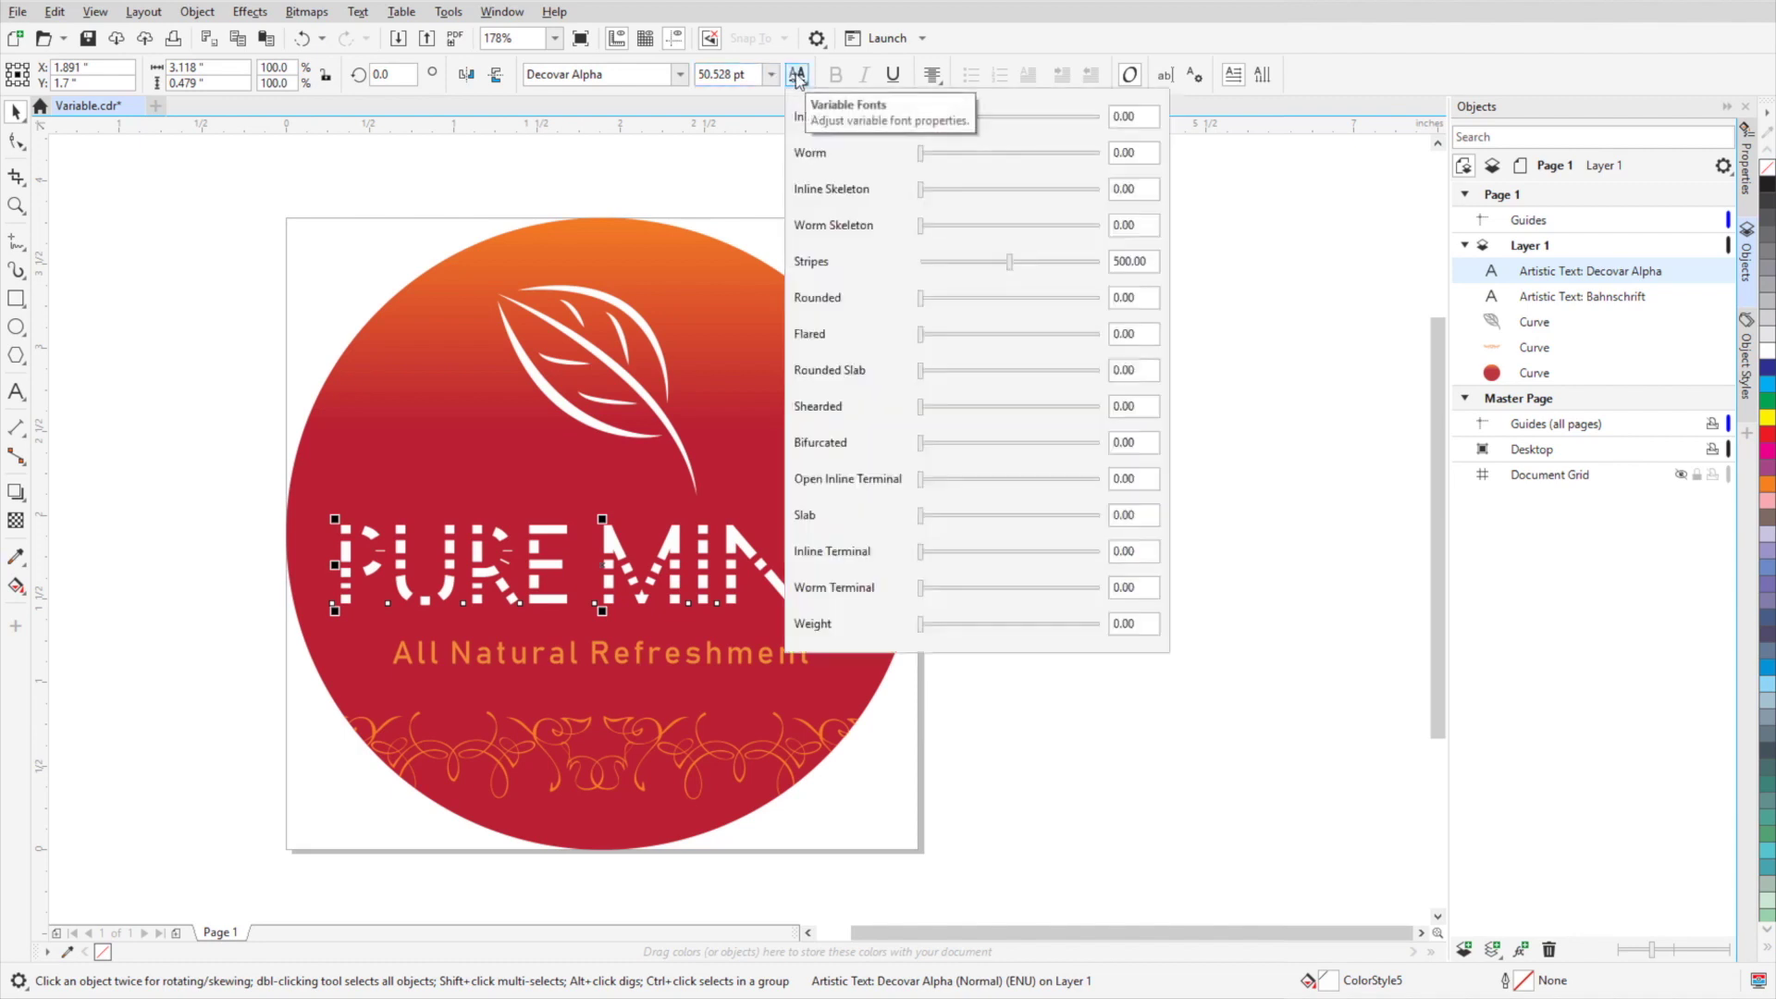
pyautogui.moveTo(980, 626); pyautogui.dragTo(964, 628)
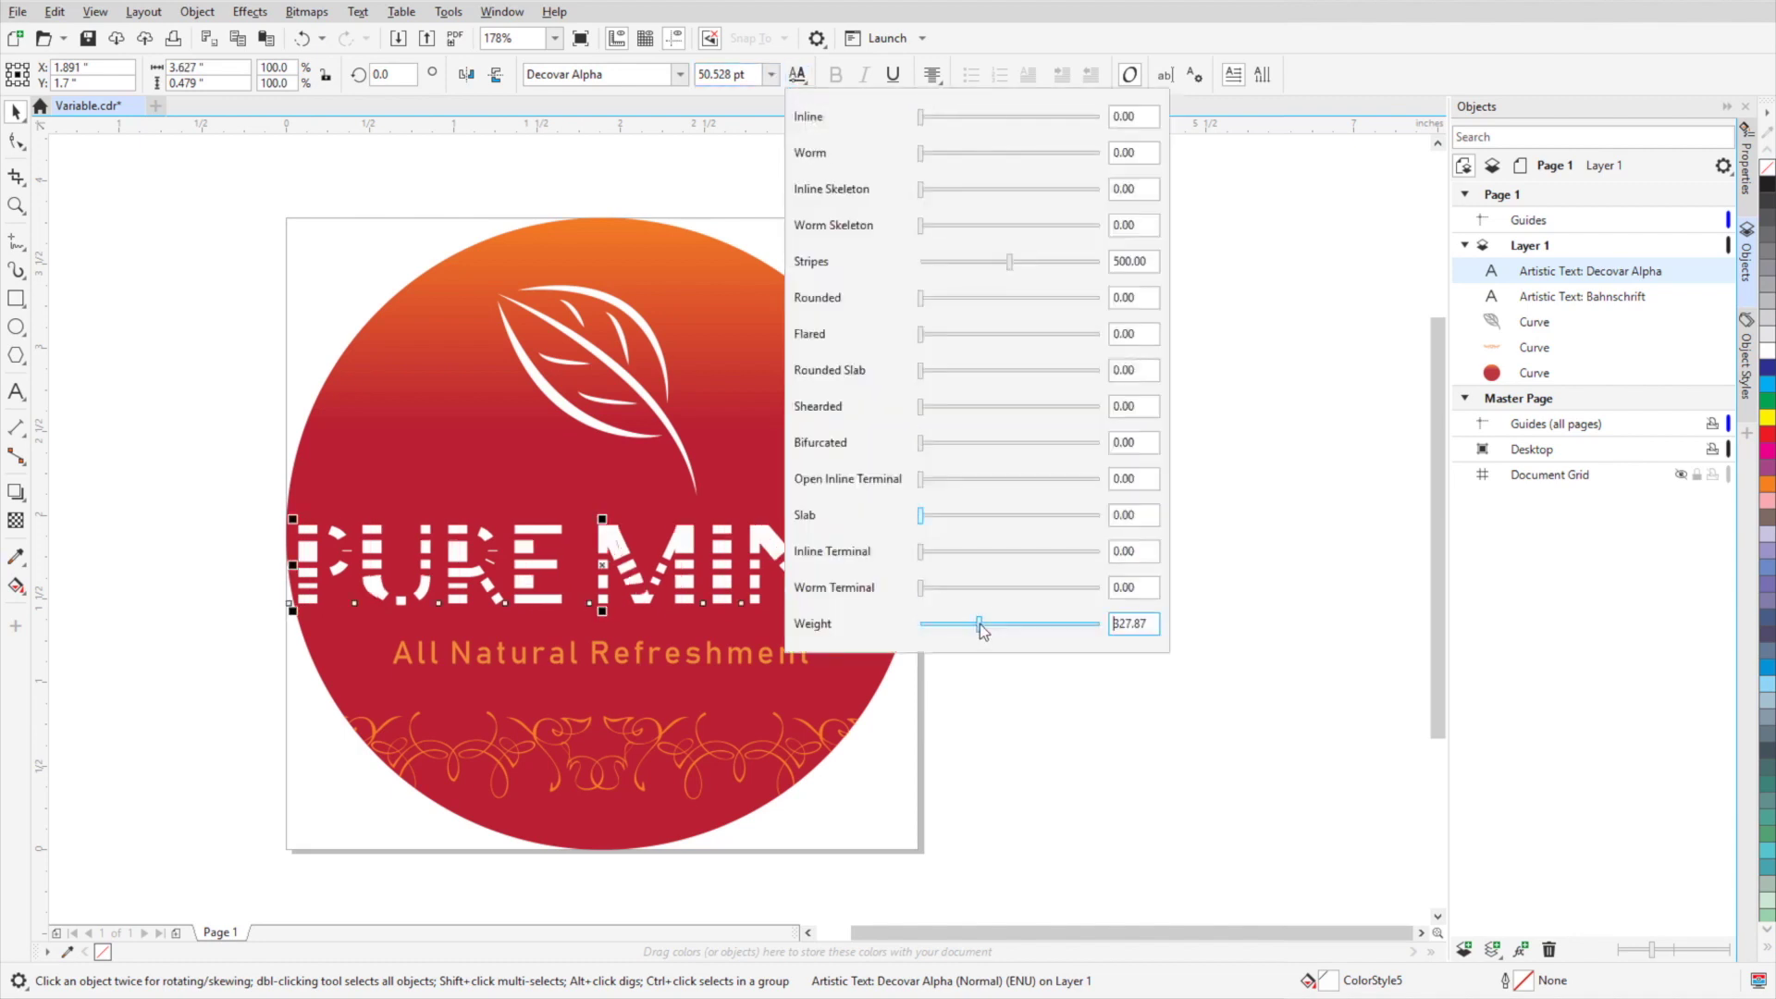
pyautogui.moveTo(920, 443); pyautogui.dragTo(1068, 443)
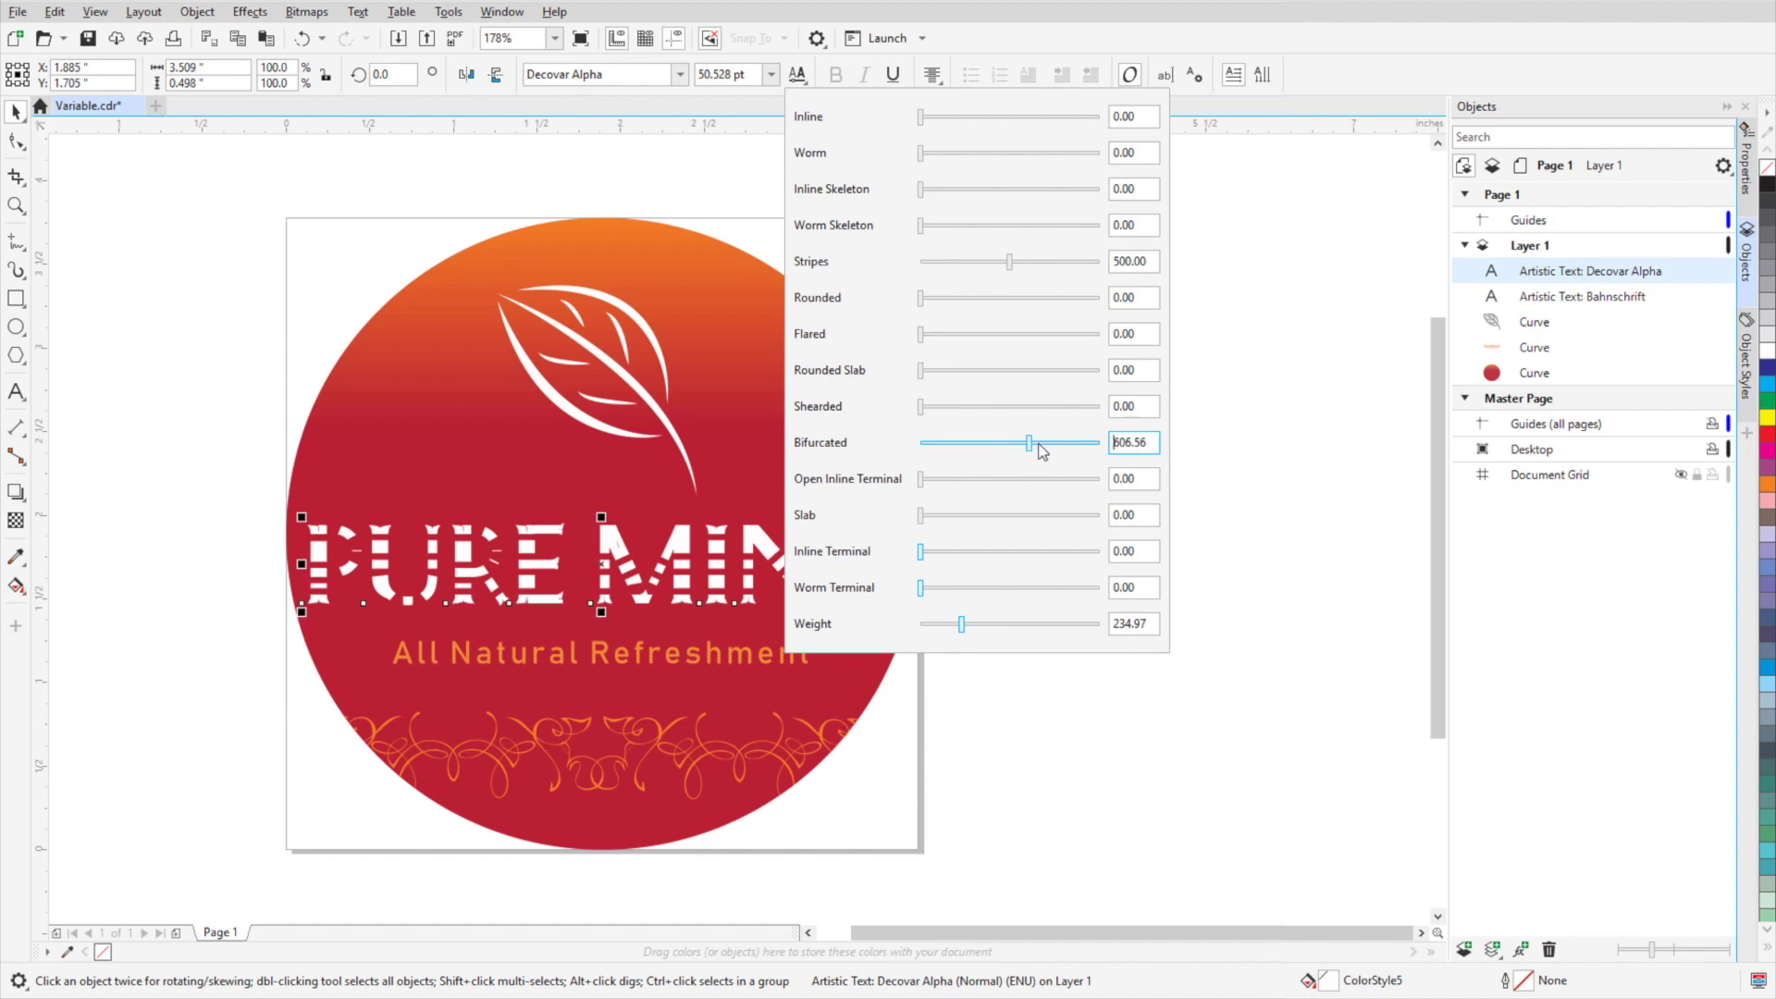
pyautogui.moveTo(921, 298); pyautogui.dragTo(1029, 305)
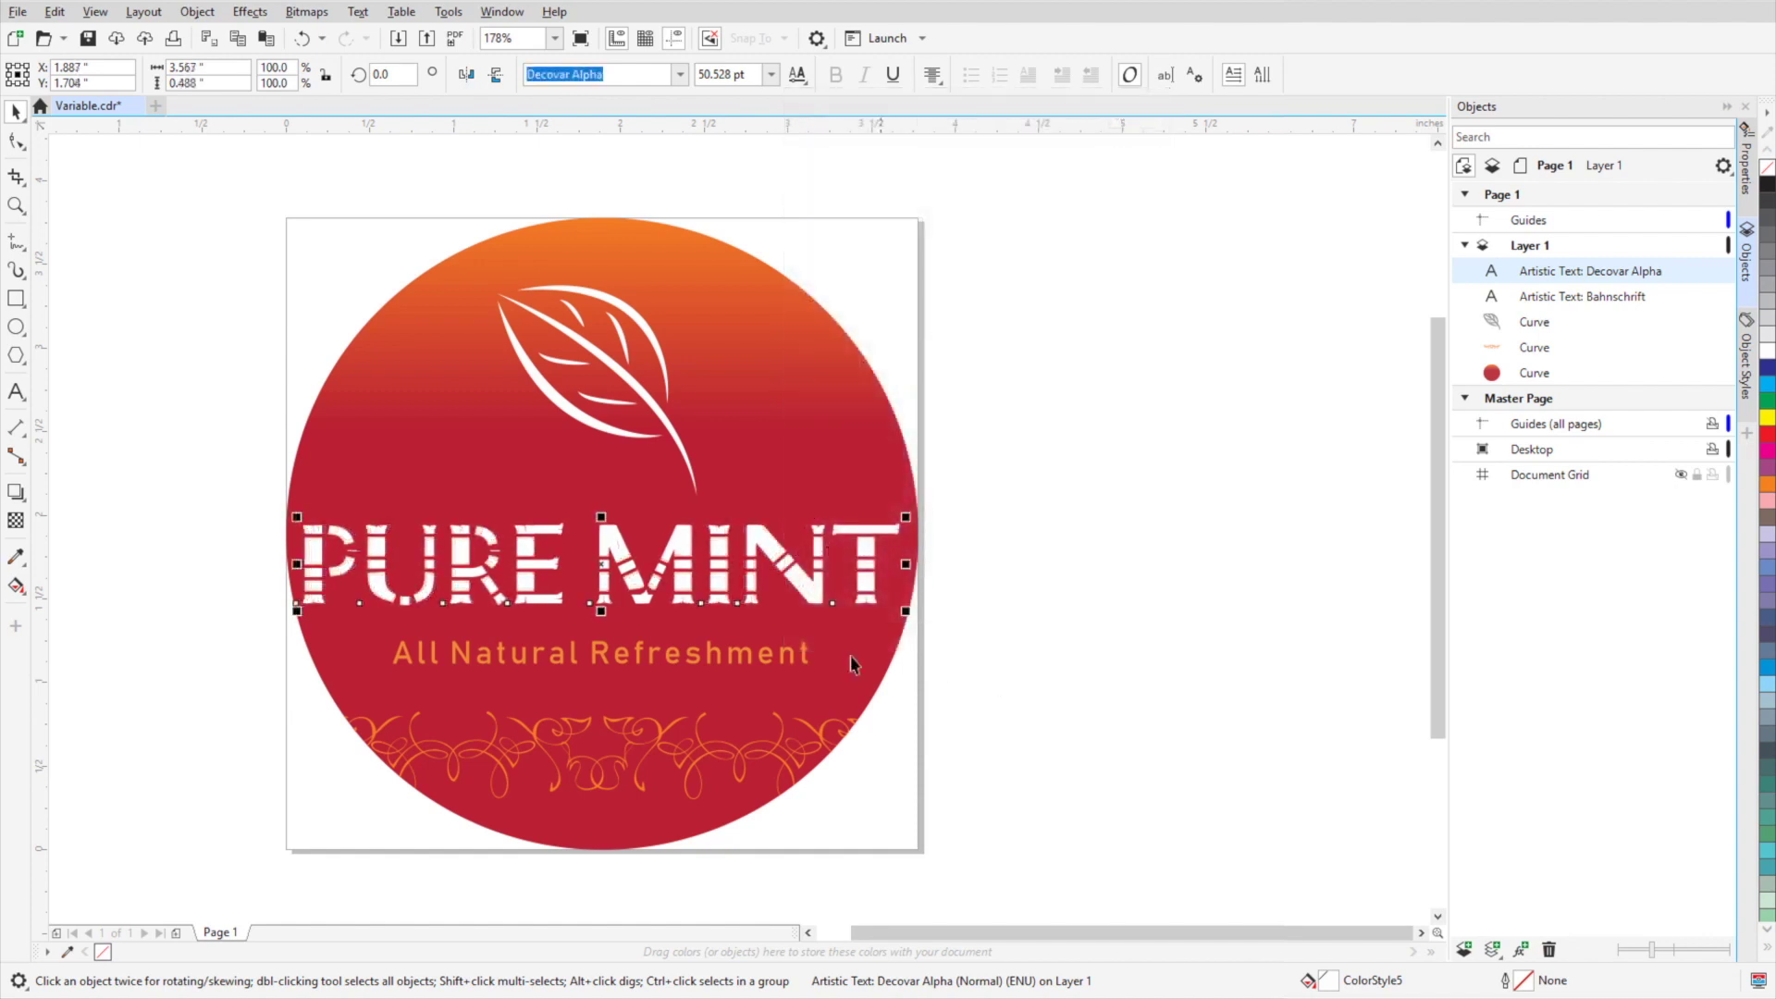
pyautogui.click(785, 664)
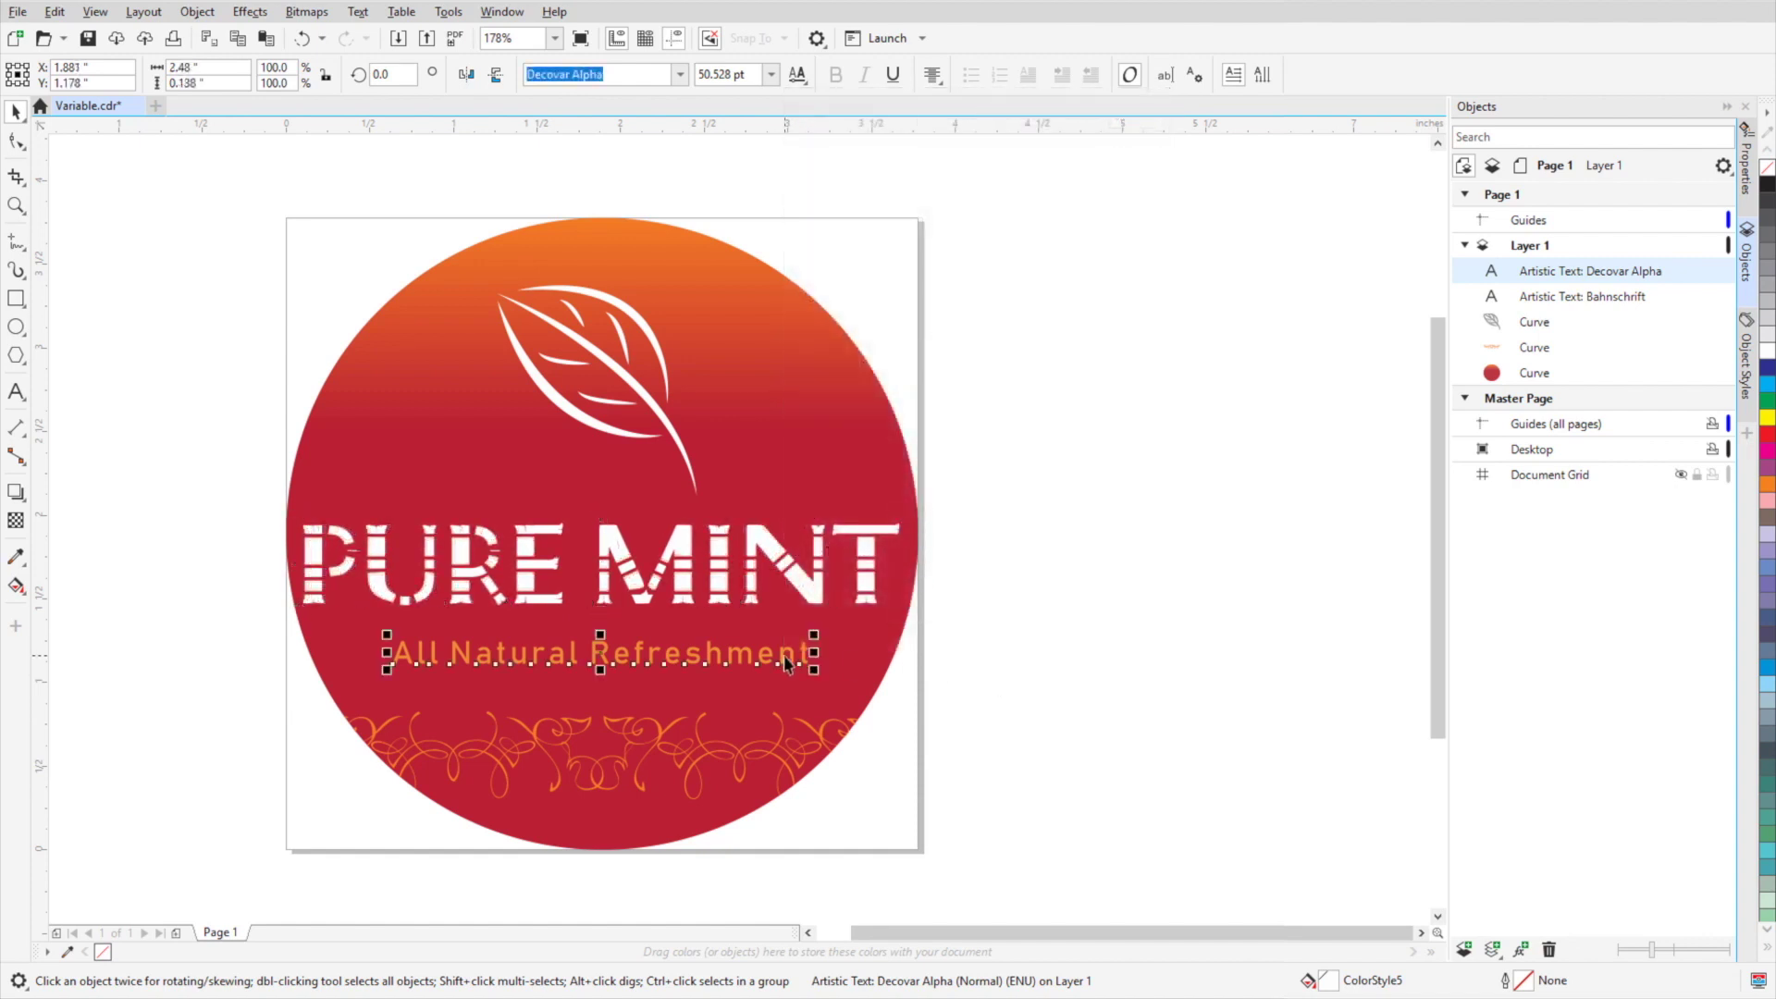
pyautogui.click(682, 77)
pyautogui.moveTo(641, 337)
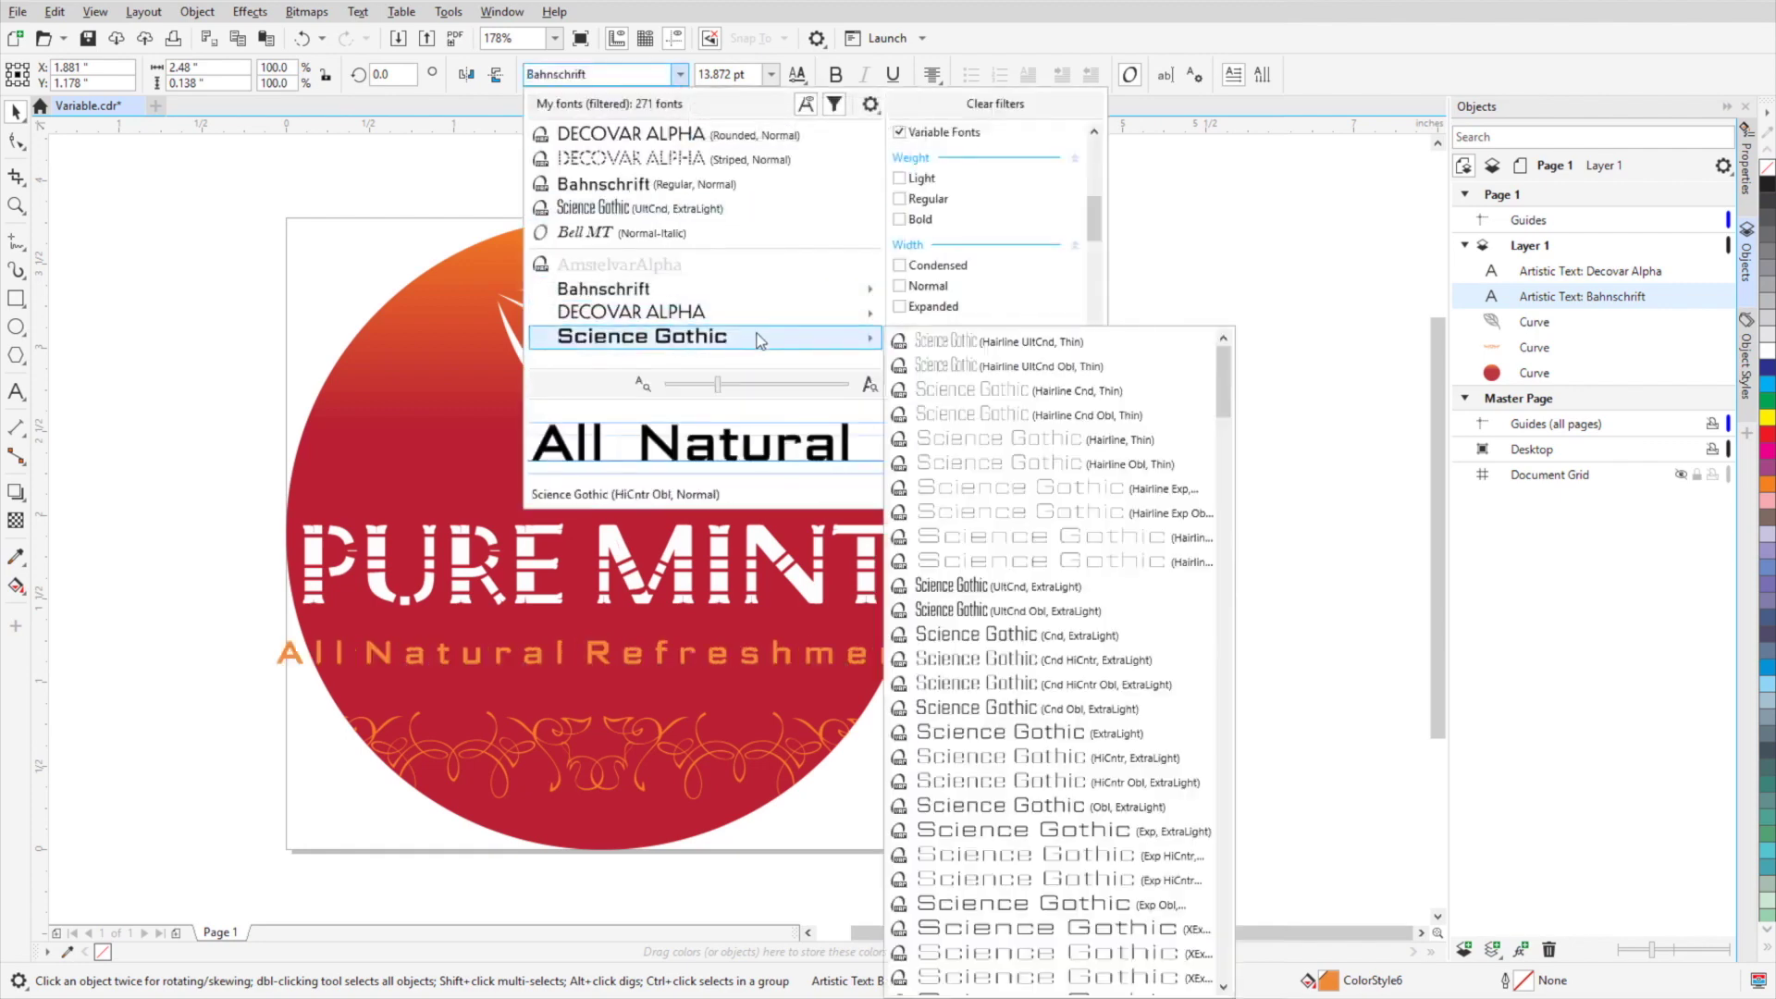